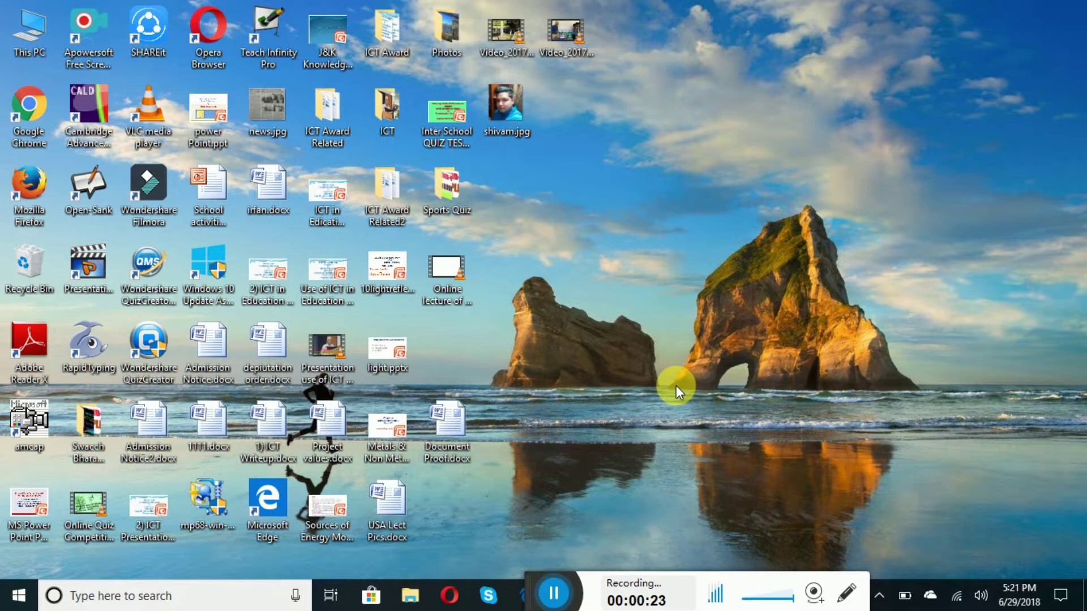
double_click(29, 112)
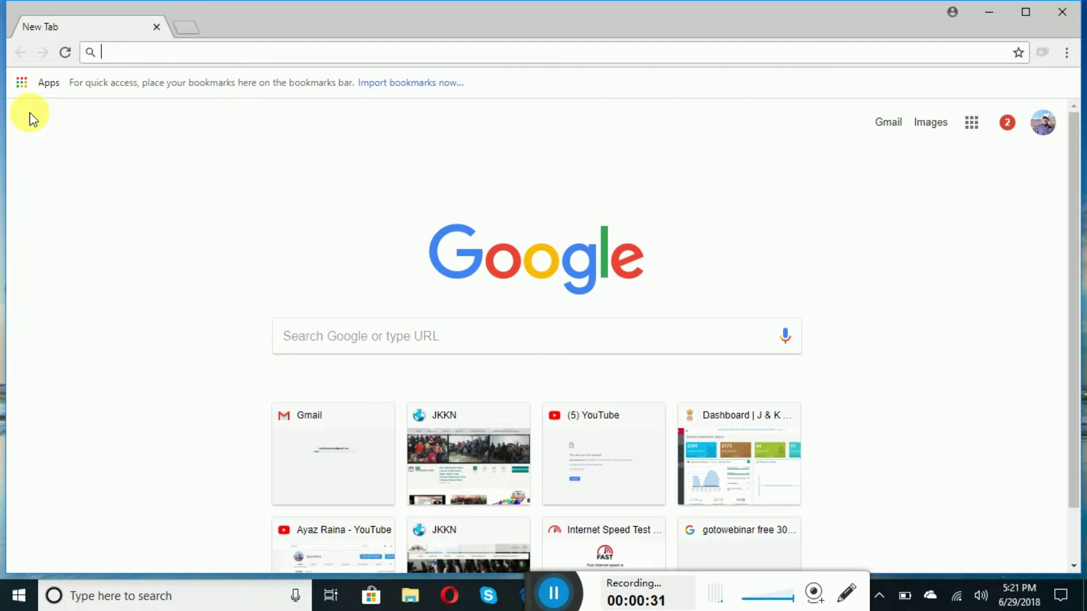
type("http://jkedrju.attendance.gov.in/")
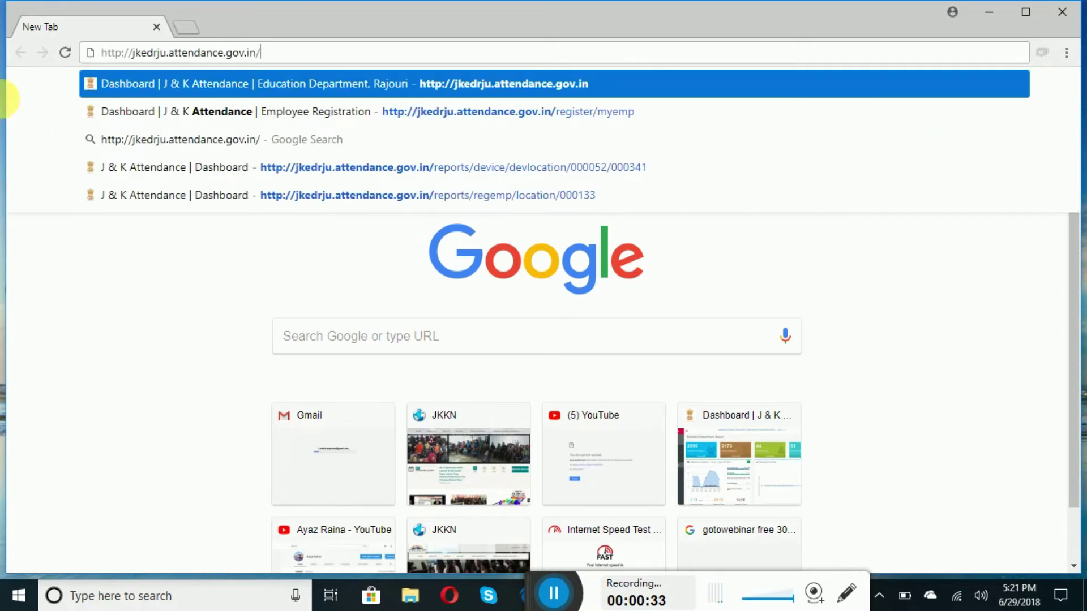
left_click_drag(272, 56, 84, 55)
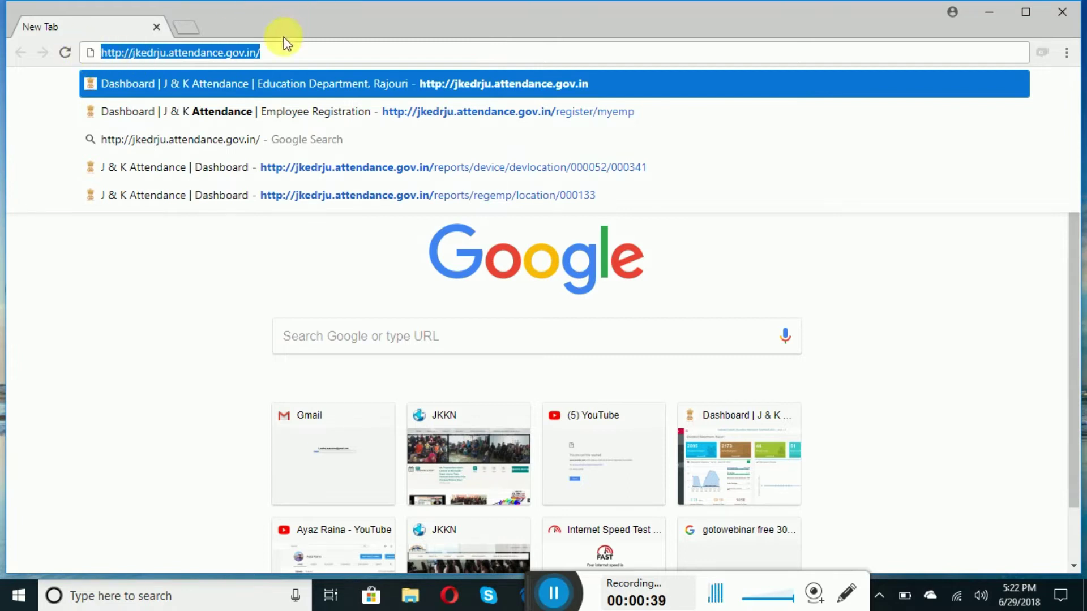
left_click(285, 52)
- Load the address to bring up the Education Department, Rajouri AEBAS dashboard
key("Return")
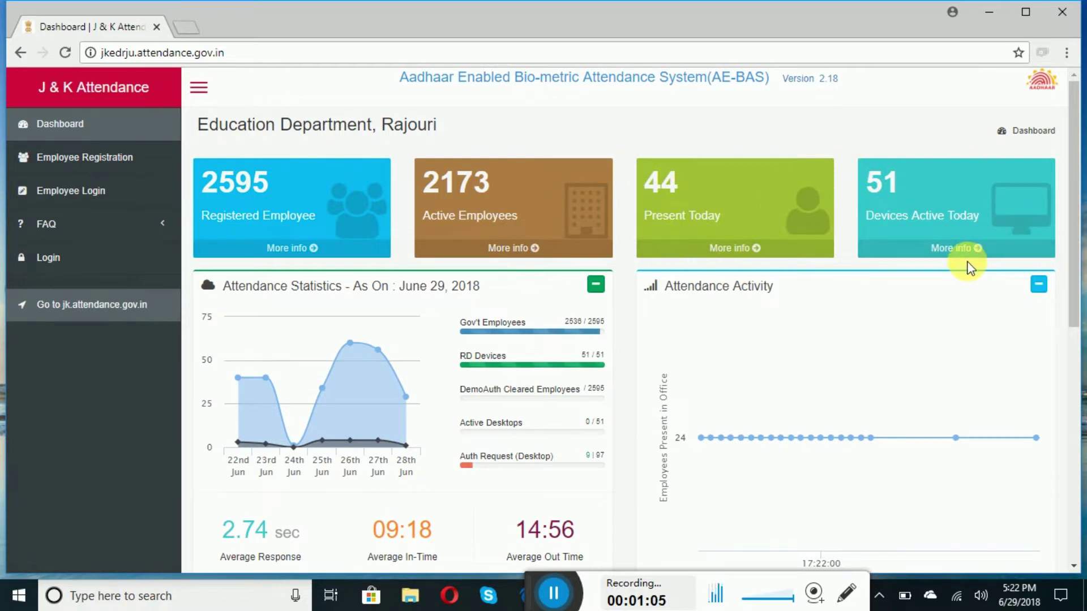
- Open Employee Registration, preview Organization Details, then return to Personal Details
left_click(115, 161)
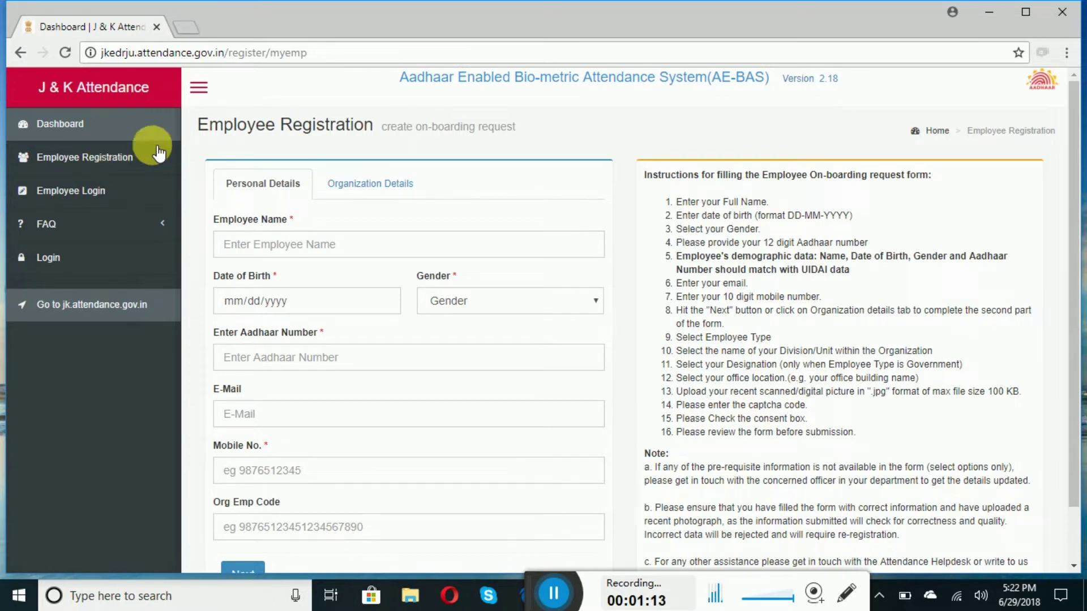
left_click(353, 193)
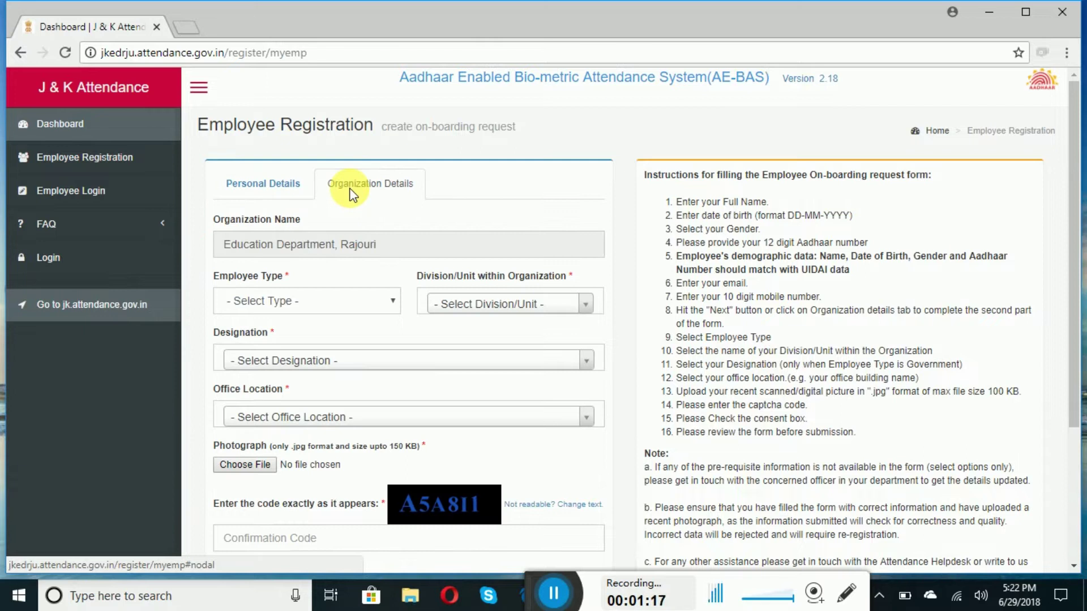
left_click(275, 194)
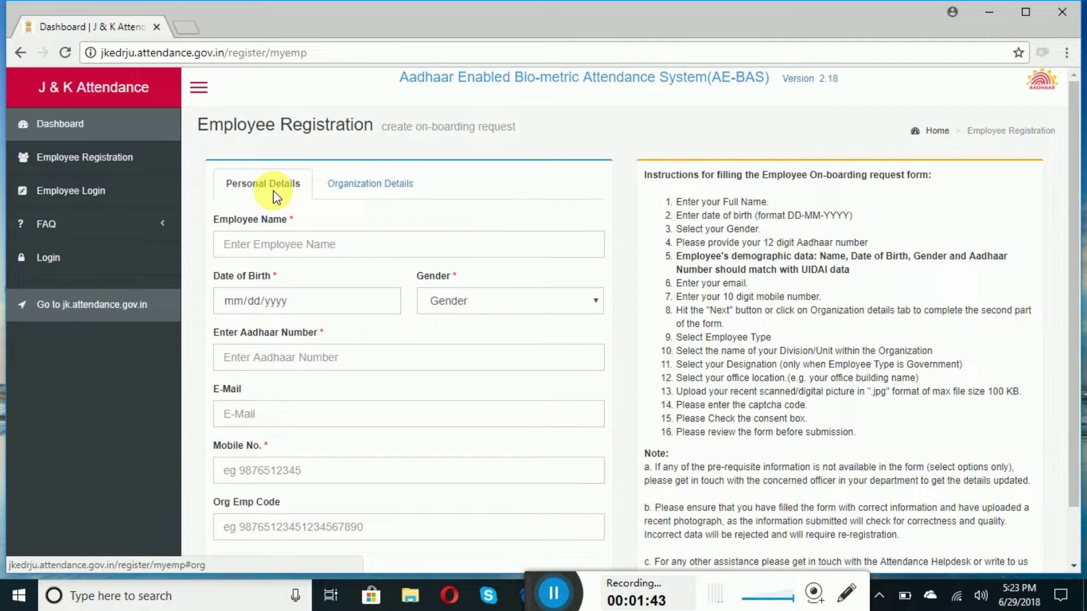
- Enter the employee's full name, date of birth and gender Male
left_click(266, 249)
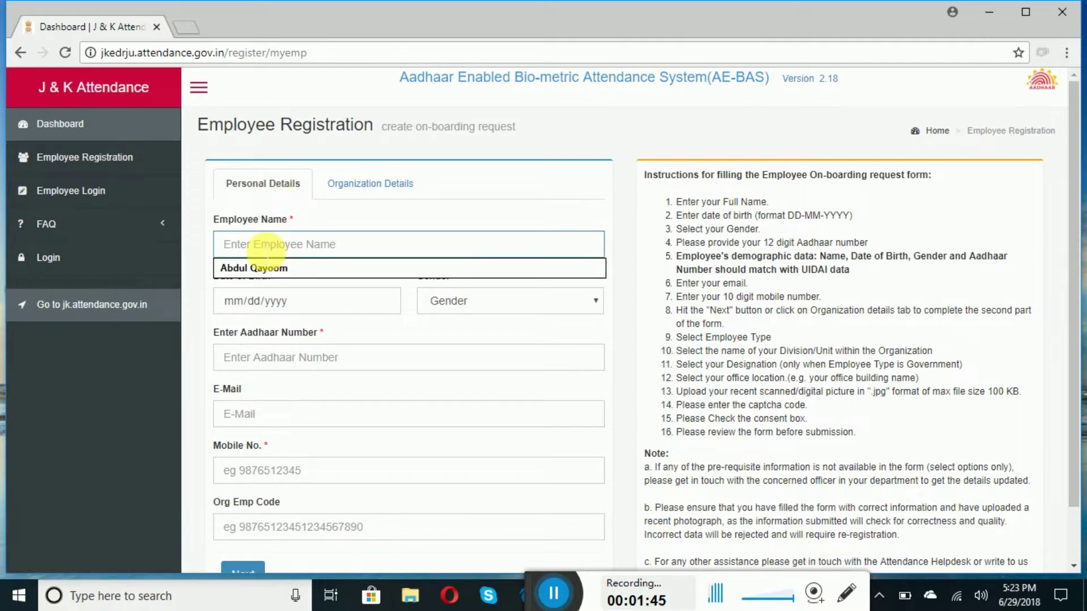
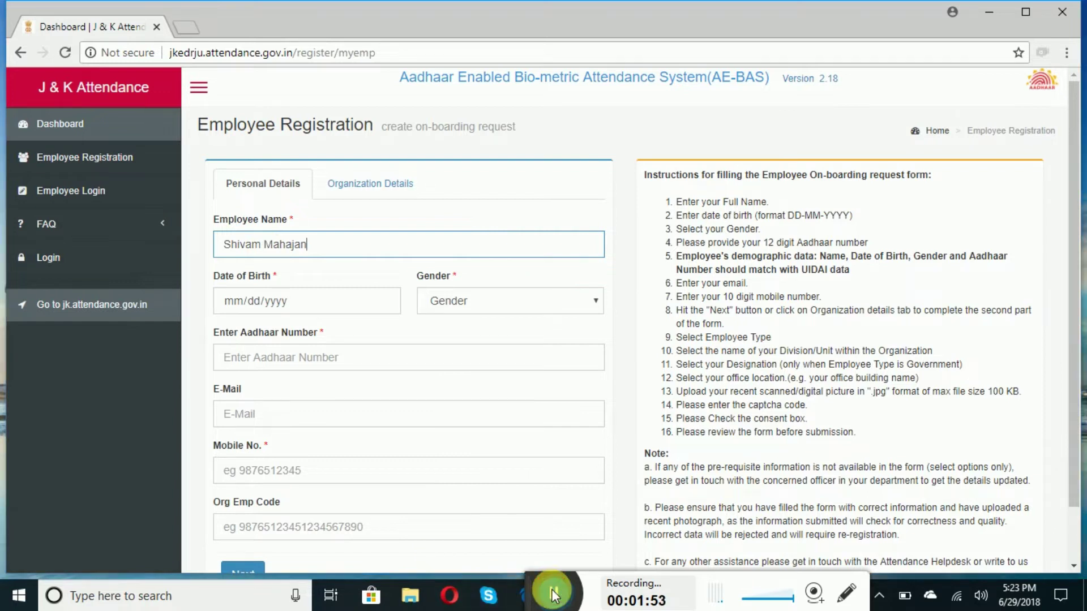
left_click(552, 589)
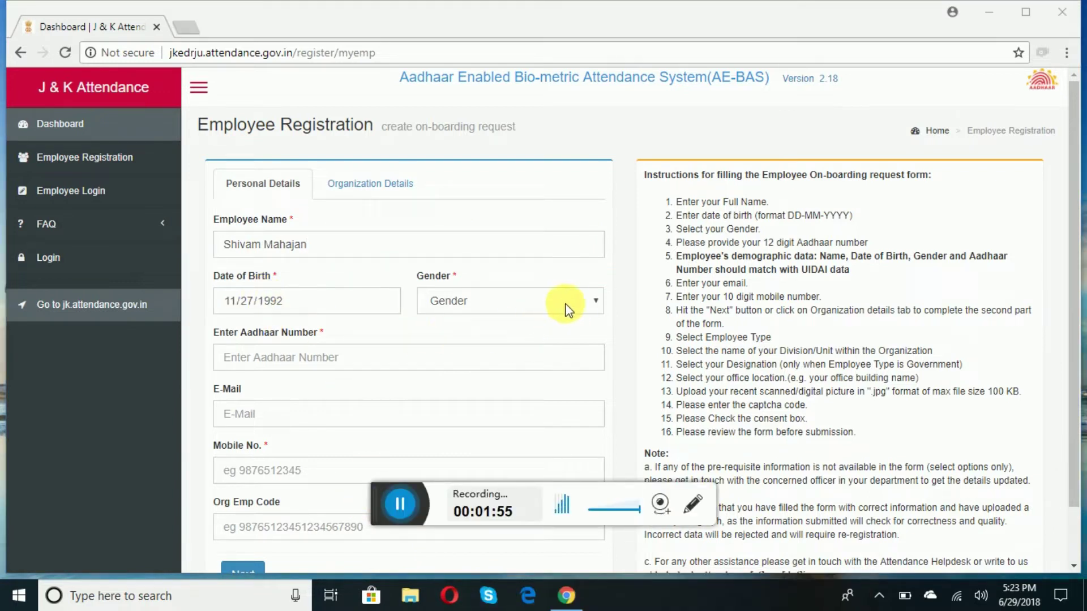
left_click(597, 304)
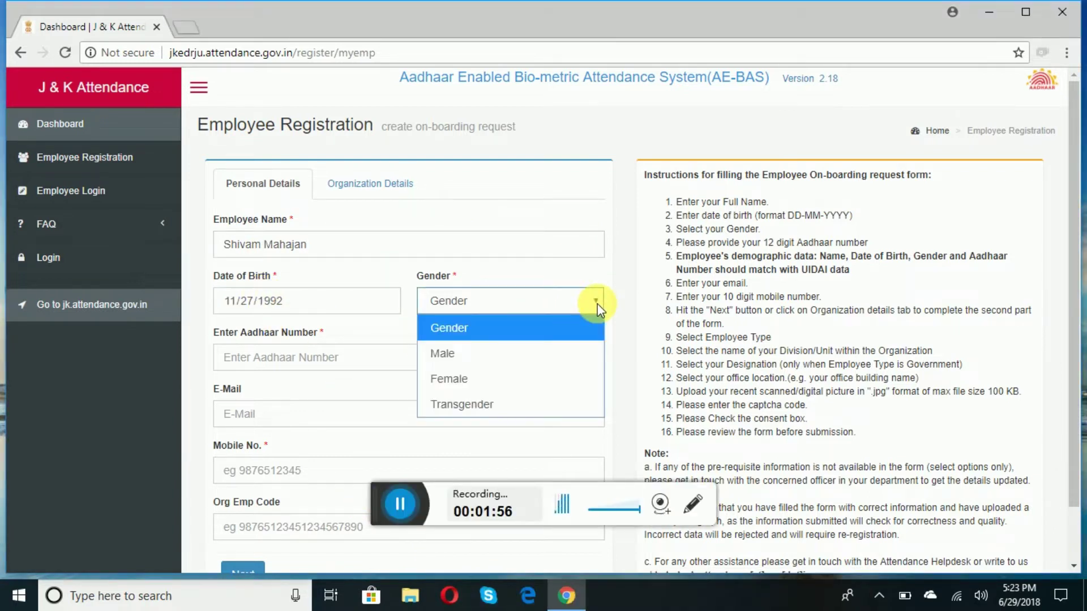
left_click(462, 352)
- Enter the employee's Aadhaar number so it authenticates successfully
left_click(300, 362)
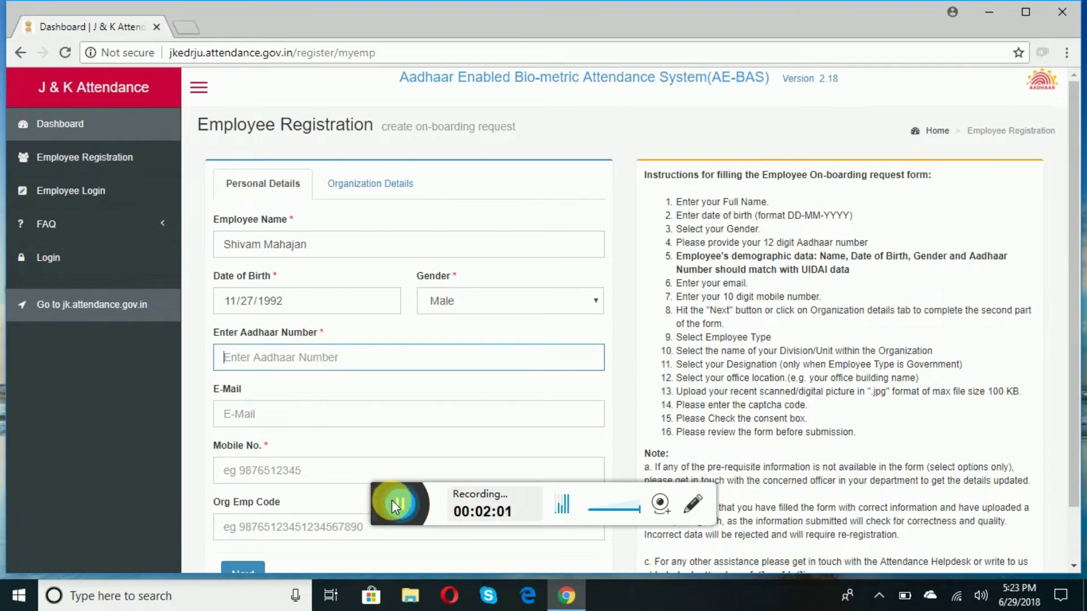
left_click(399, 503)
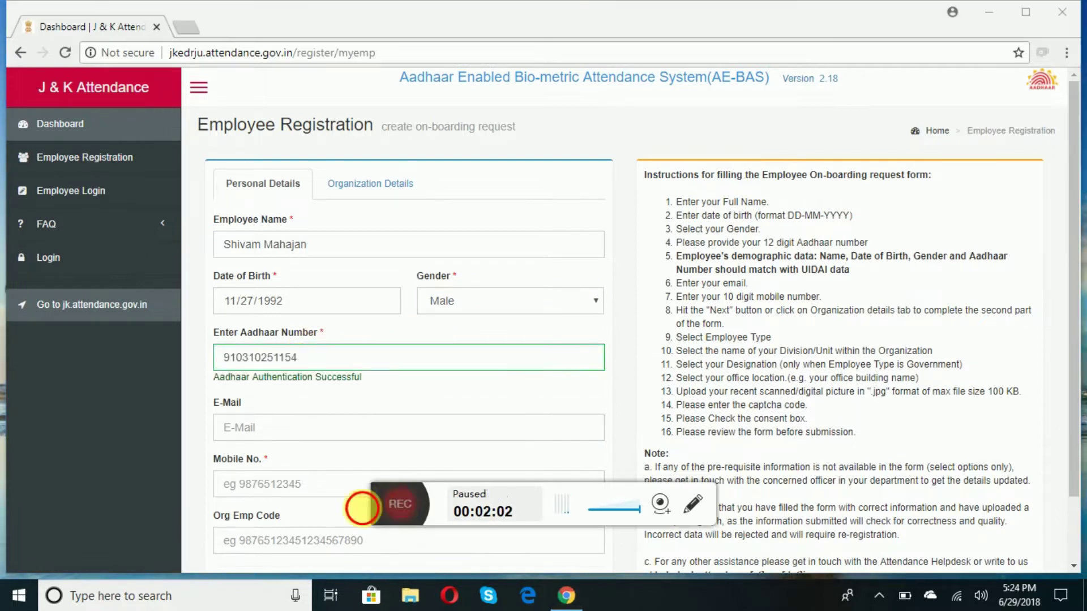
left_click(399, 504)
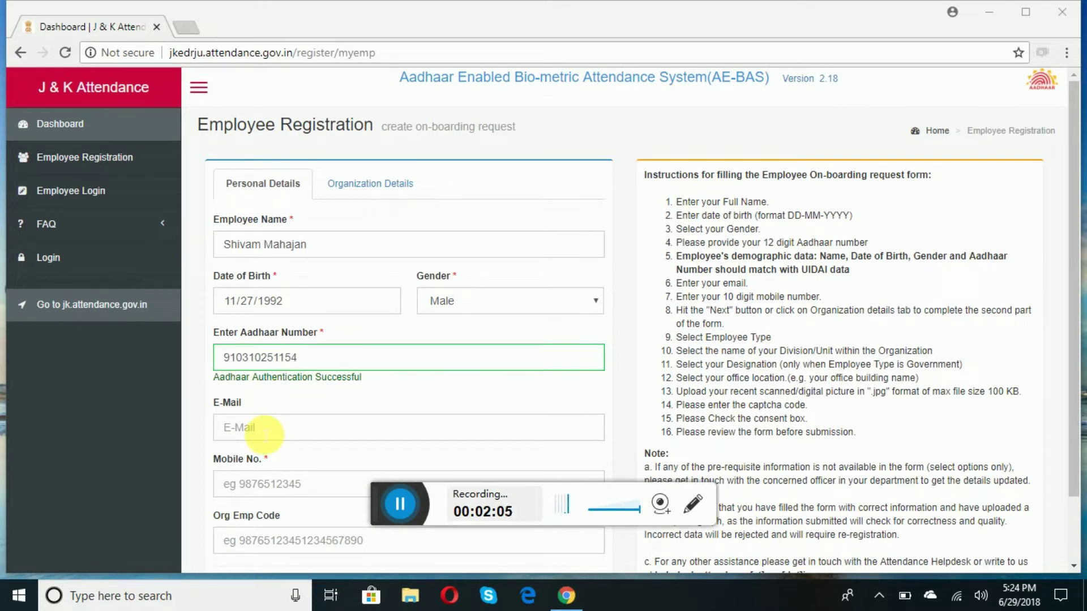
- Fill in the employee's e-mail address
left_click(399, 502)
left_click(263, 428)
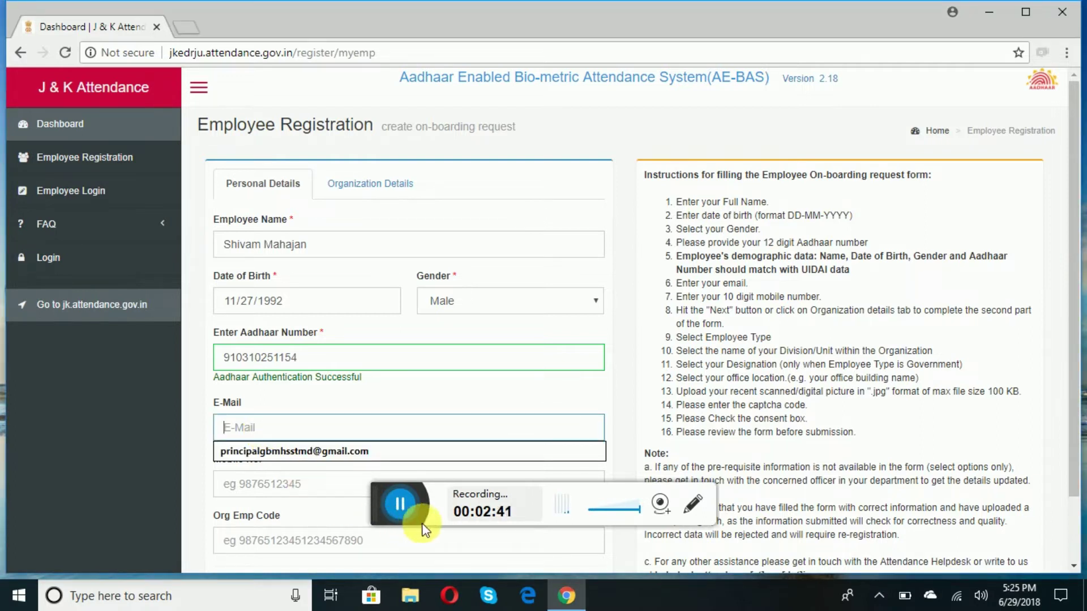
left_click(401, 503)
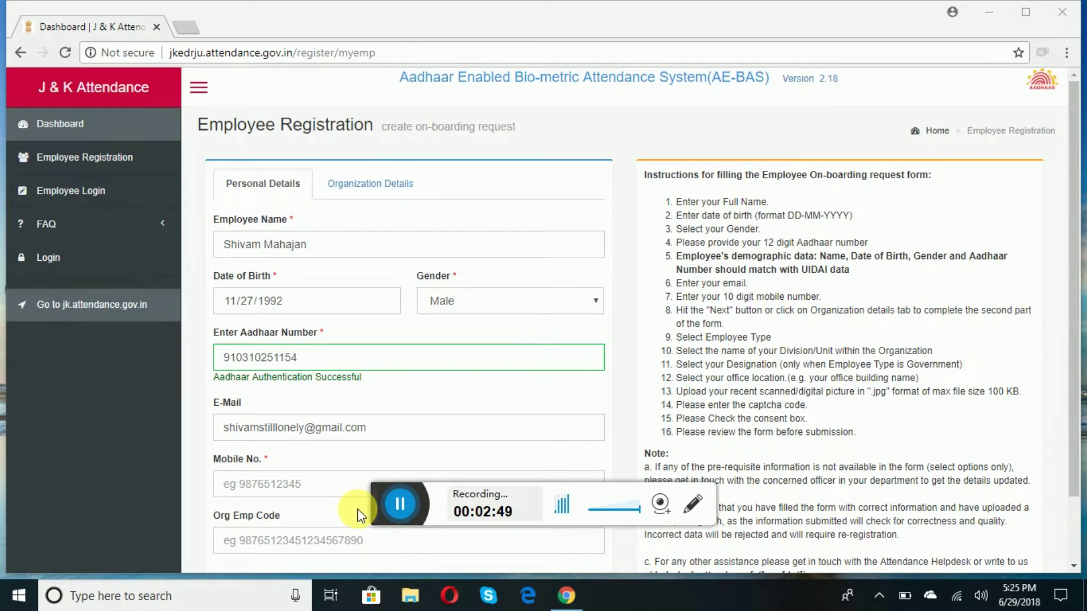
- Fill in the mobile number from autofill and continue to Organization Details
left_click(278, 486)
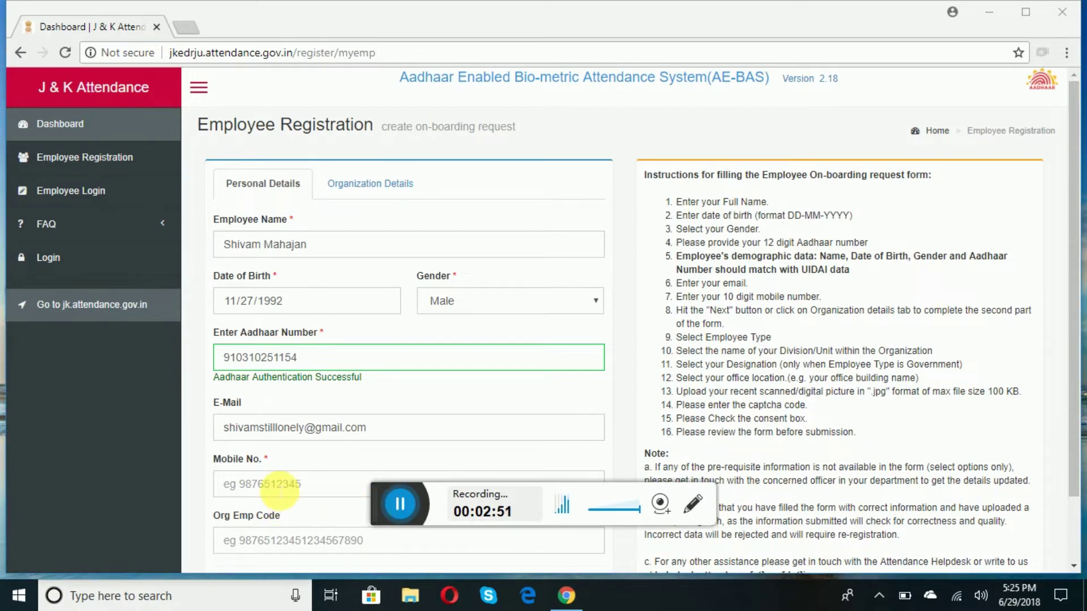
key("ctrl+v")
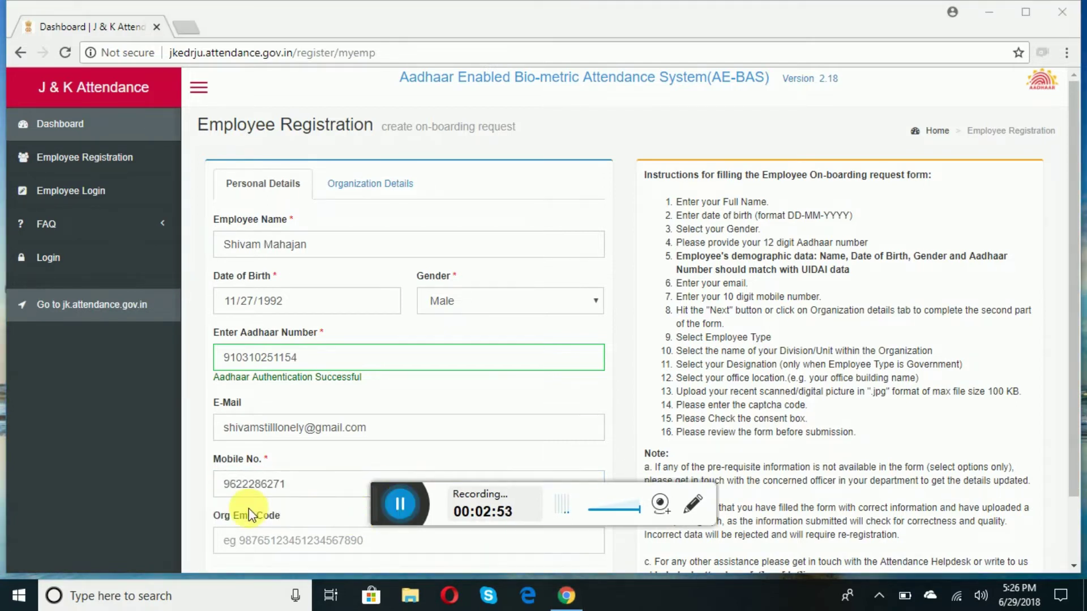
left_click(297, 486)
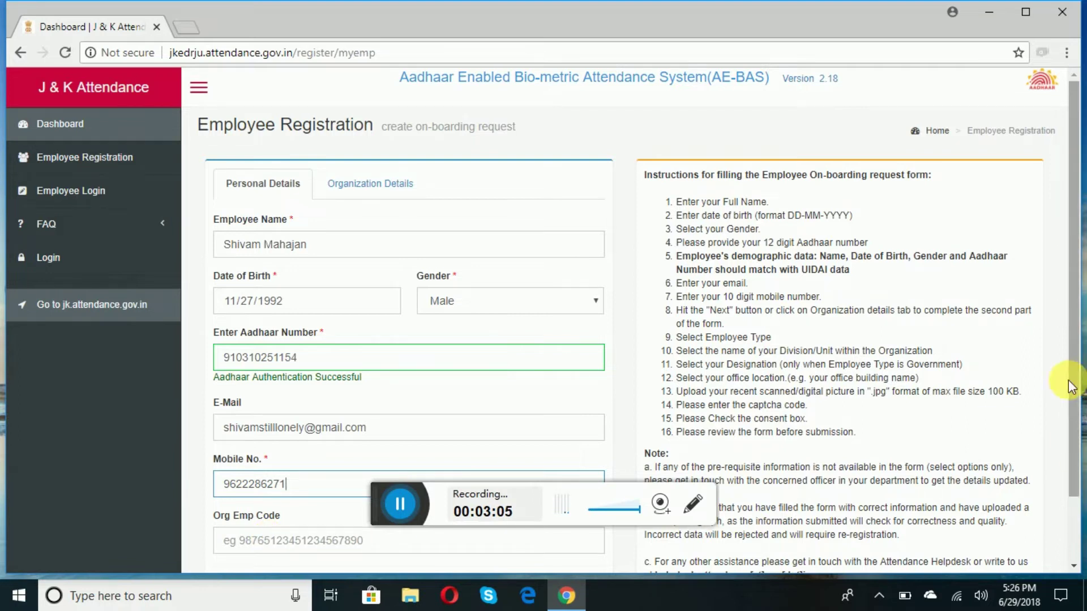
left_click_drag(1078, 389, 1074, 456)
left_click(250, 528)
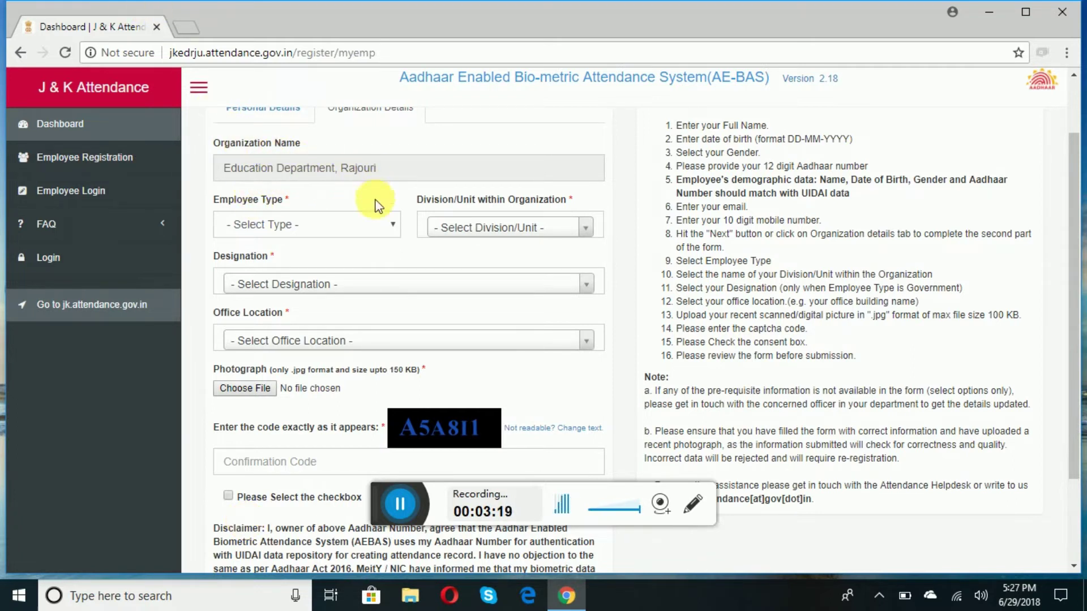
- Set employee type to Government Employee and division to Diet Rajouri
left_click(392, 226)
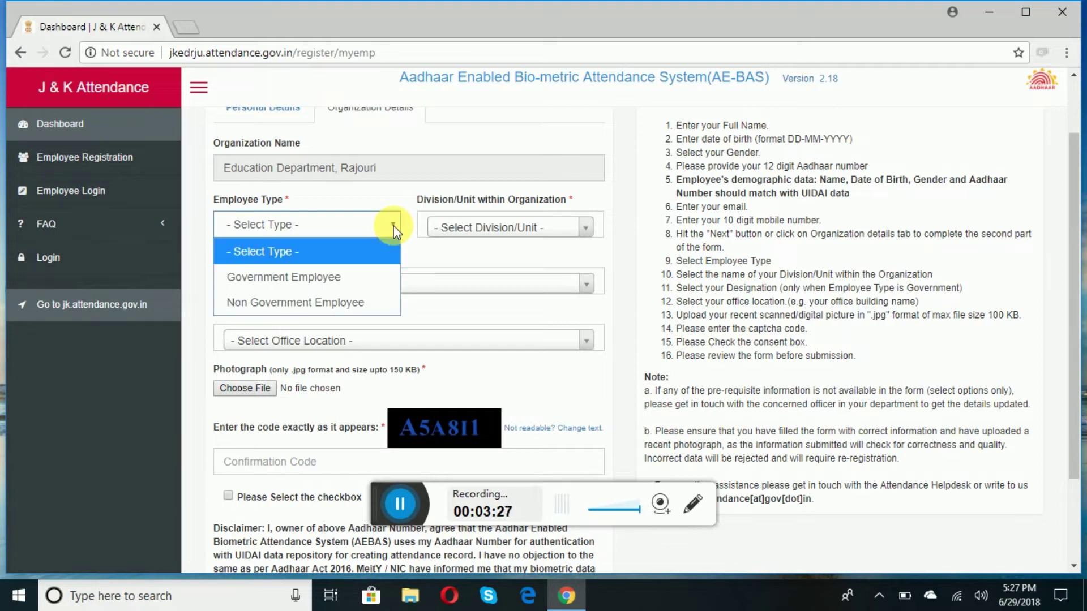
left_click(327, 281)
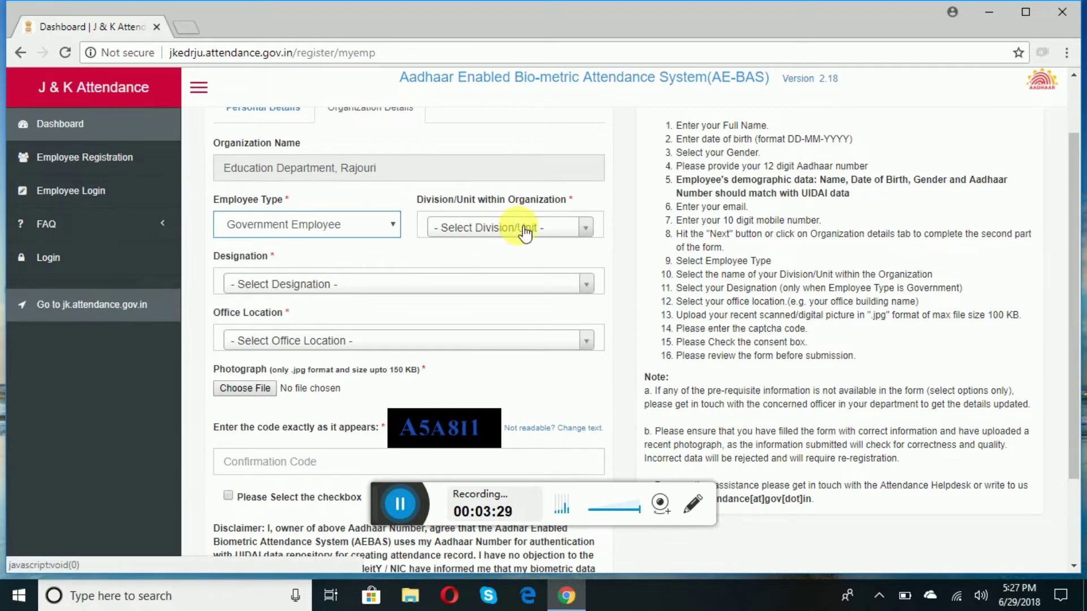
left_click(589, 229)
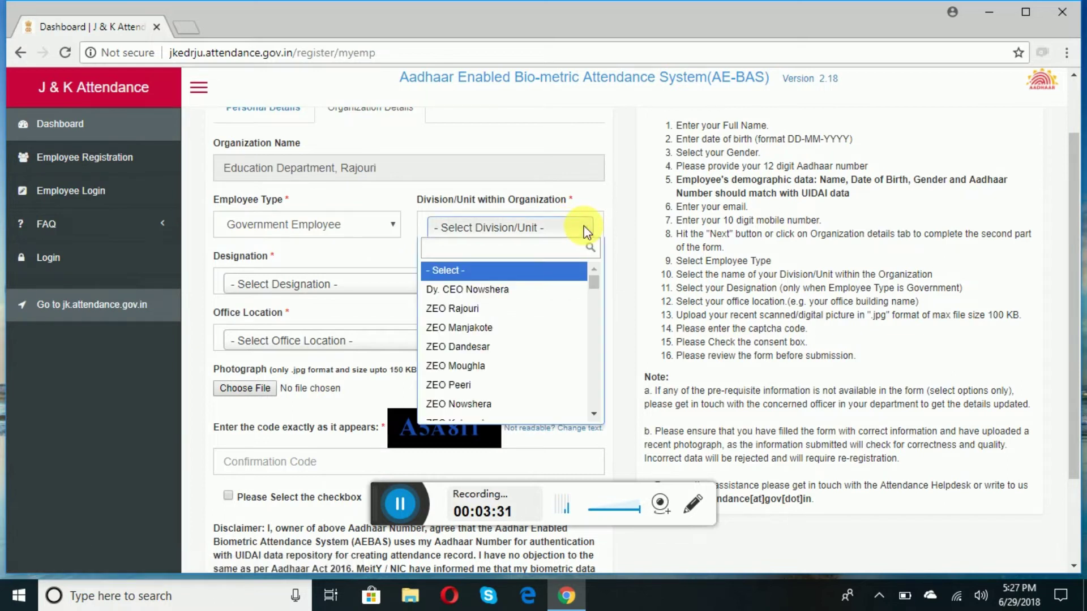
type("di")
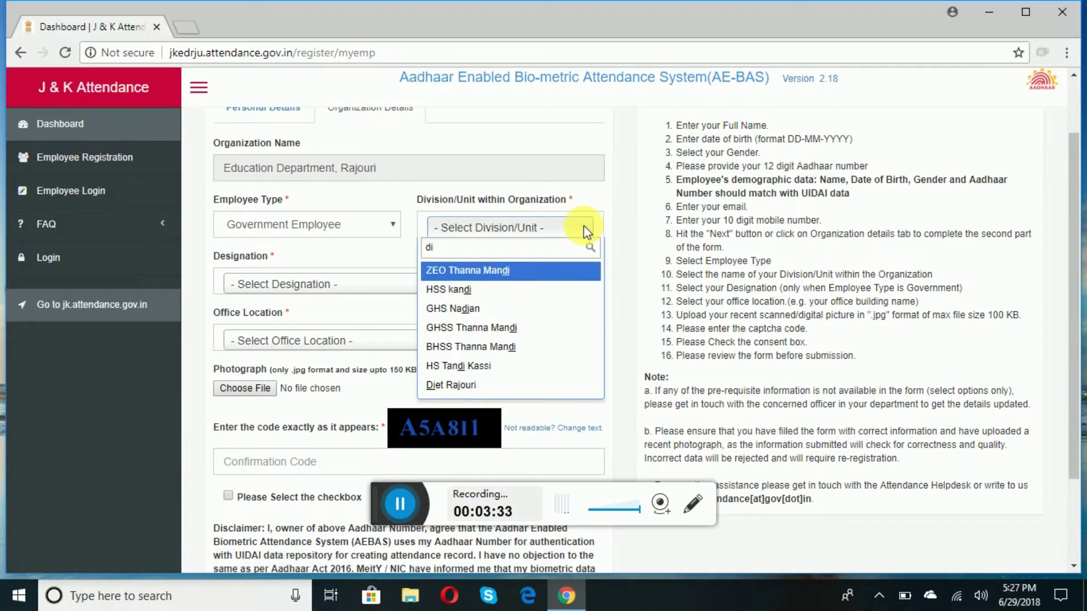
left_click(456, 386)
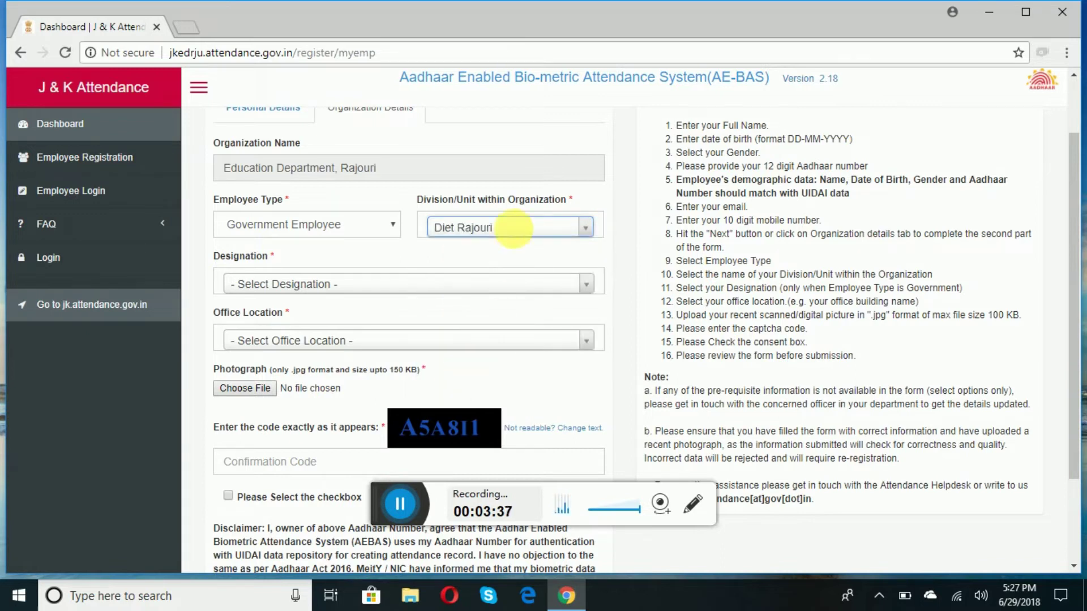
- Set designation to Laboratary Bearer and filter Office Location by 'di'
left_click(592, 288)
type("l")
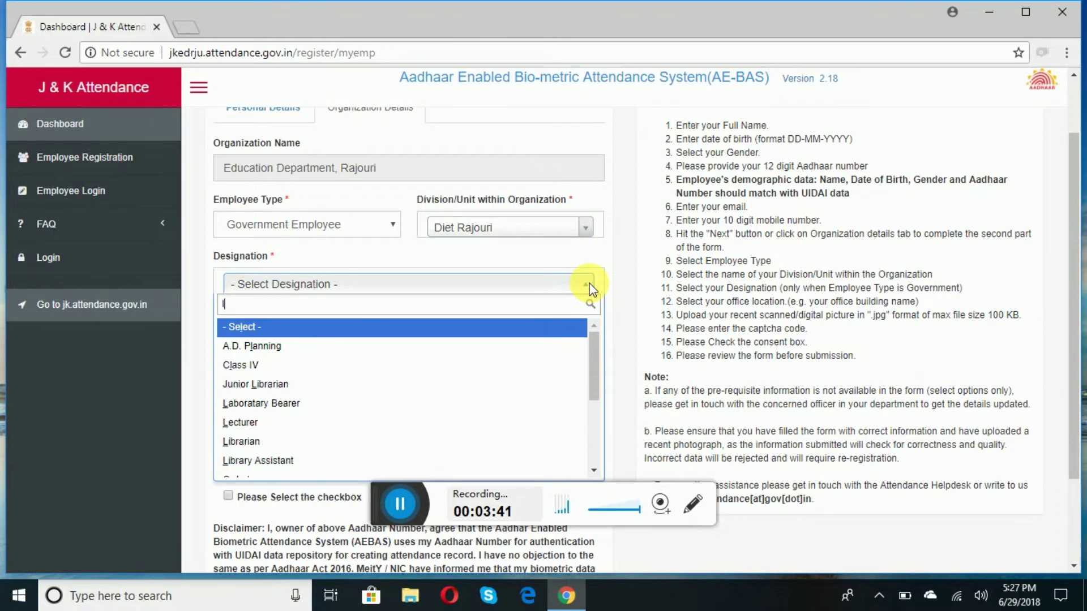
left_click(268, 407)
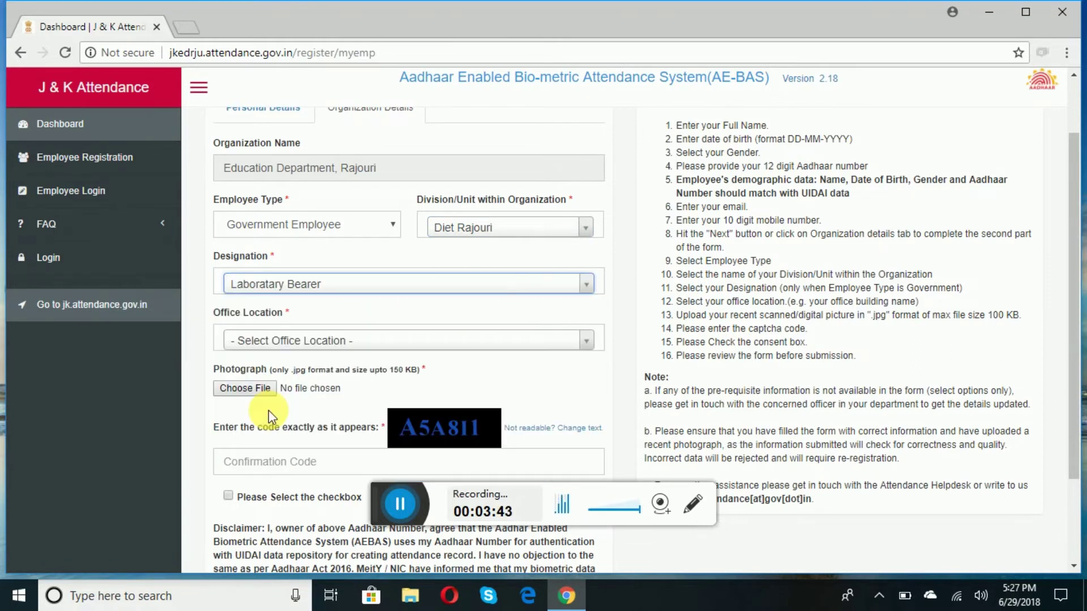
left_click(588, 344)
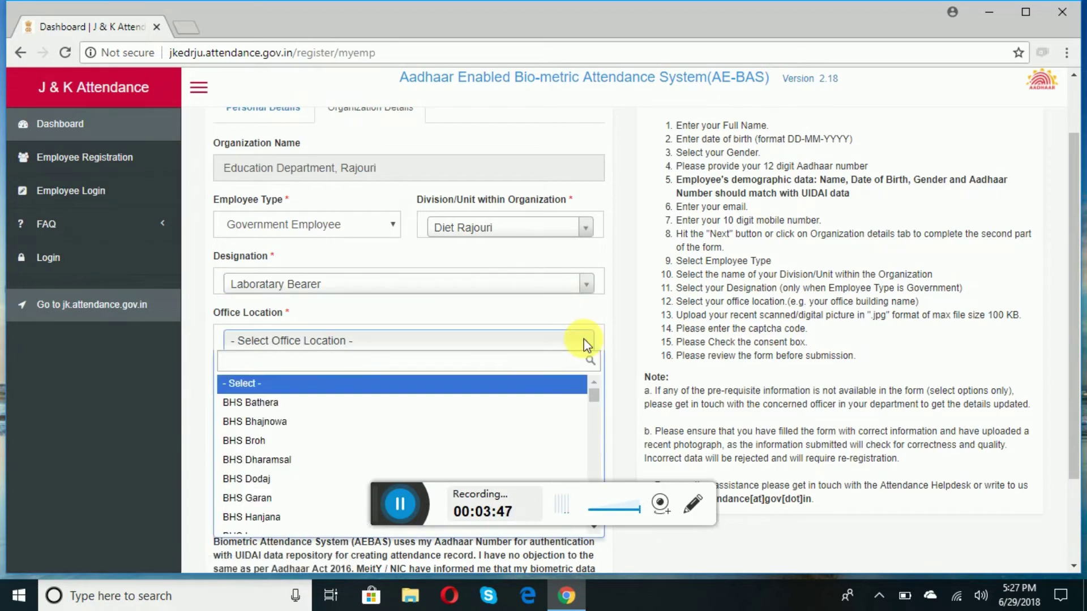
type("d")
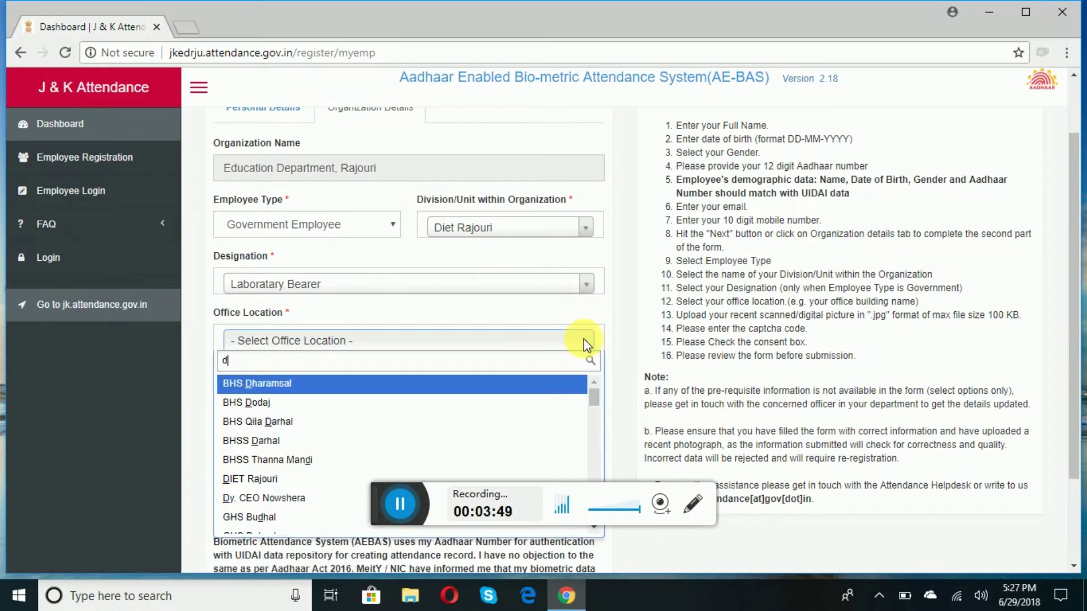
type("i")
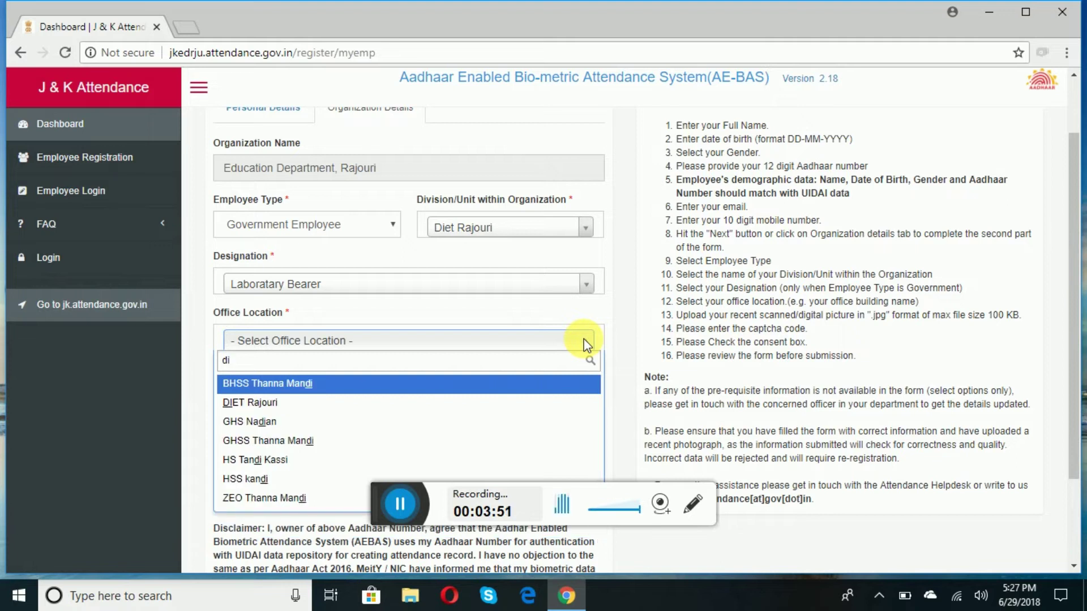
- Pick DIET Rajouri from the filtered Office Location list
left_click(282, 404)
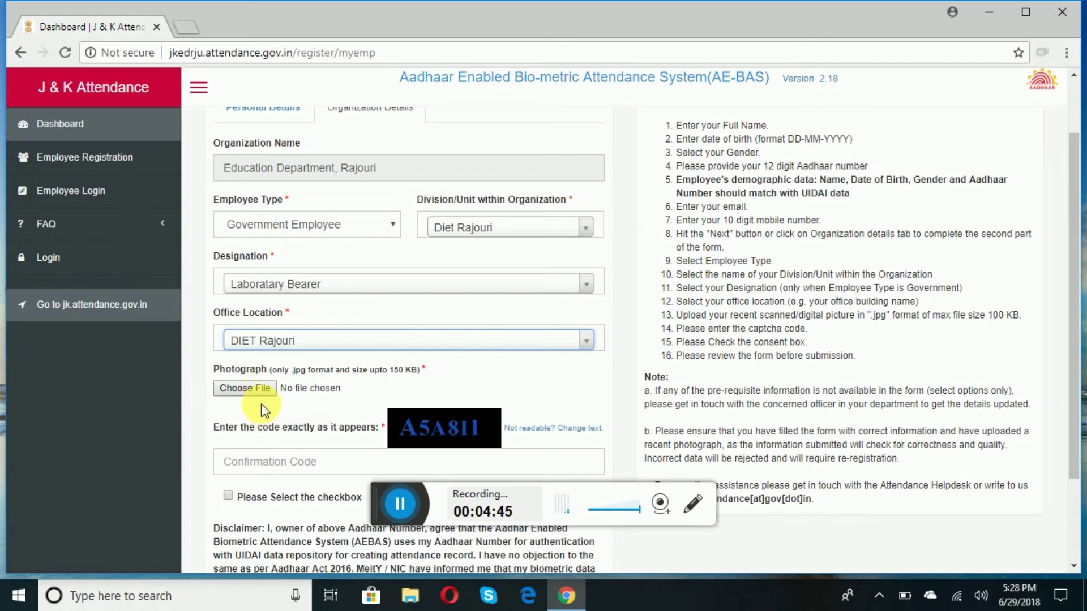
- Upload shivam.jpg from the Desktop folder as the employee photo
left_click(258, 395)
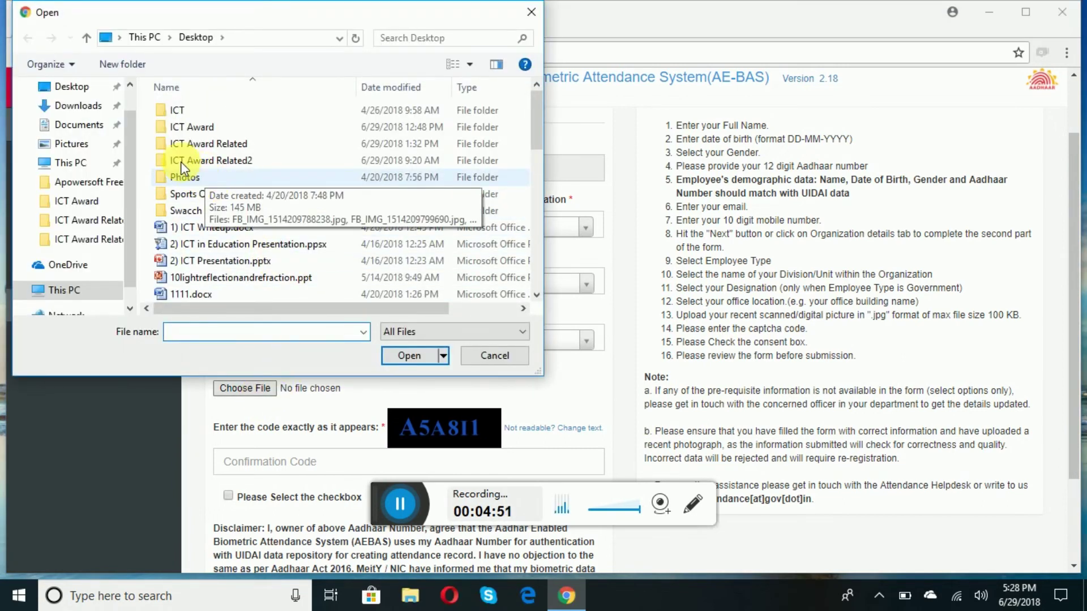
left_click(85, 91)
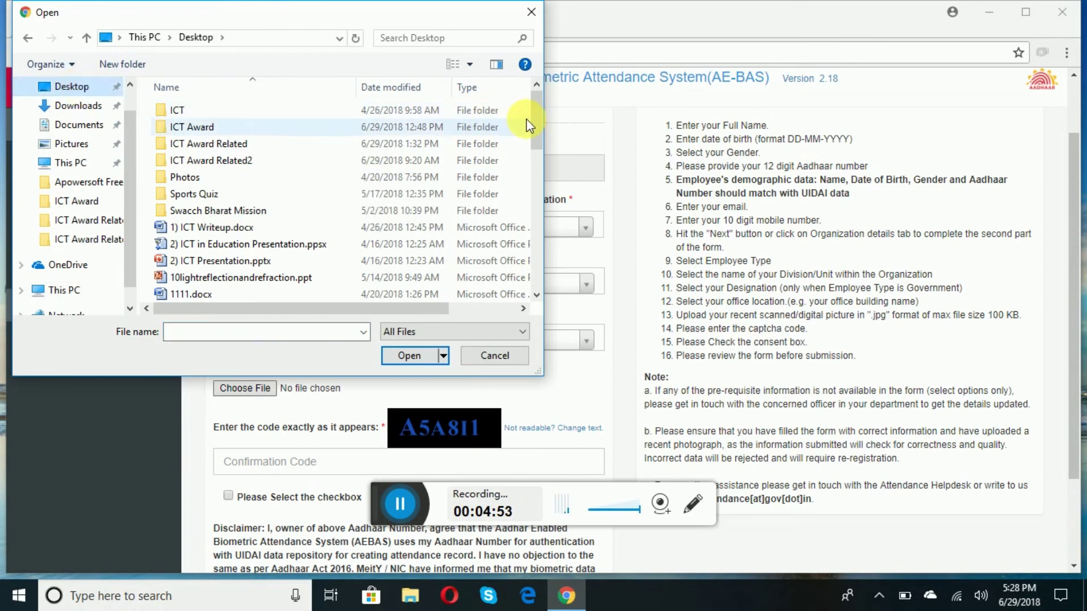
left_click_drag(536, 121, 522, 259)
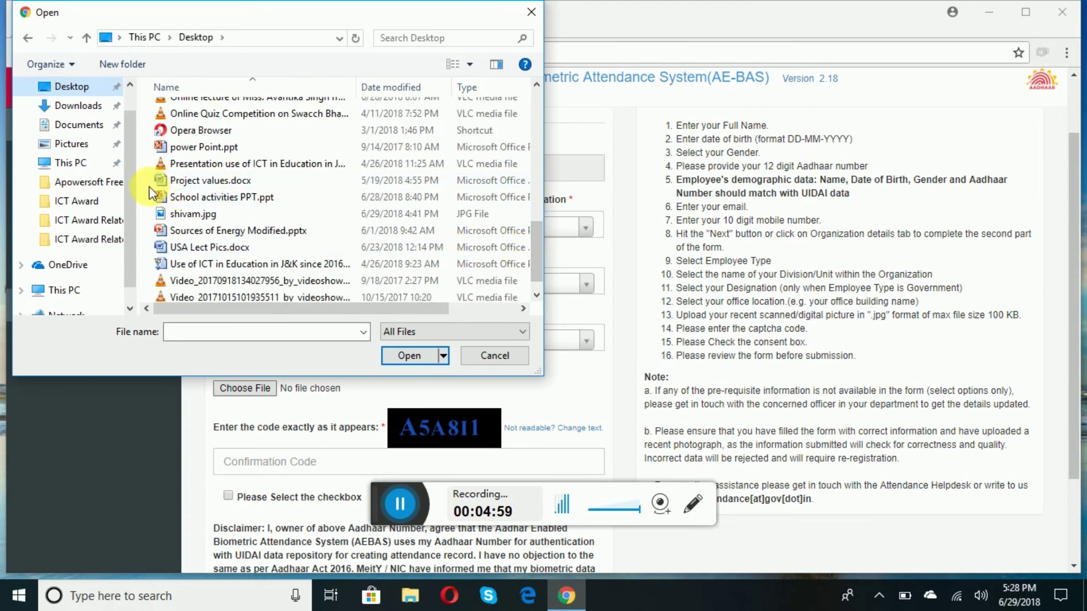
left_click(188, 214)
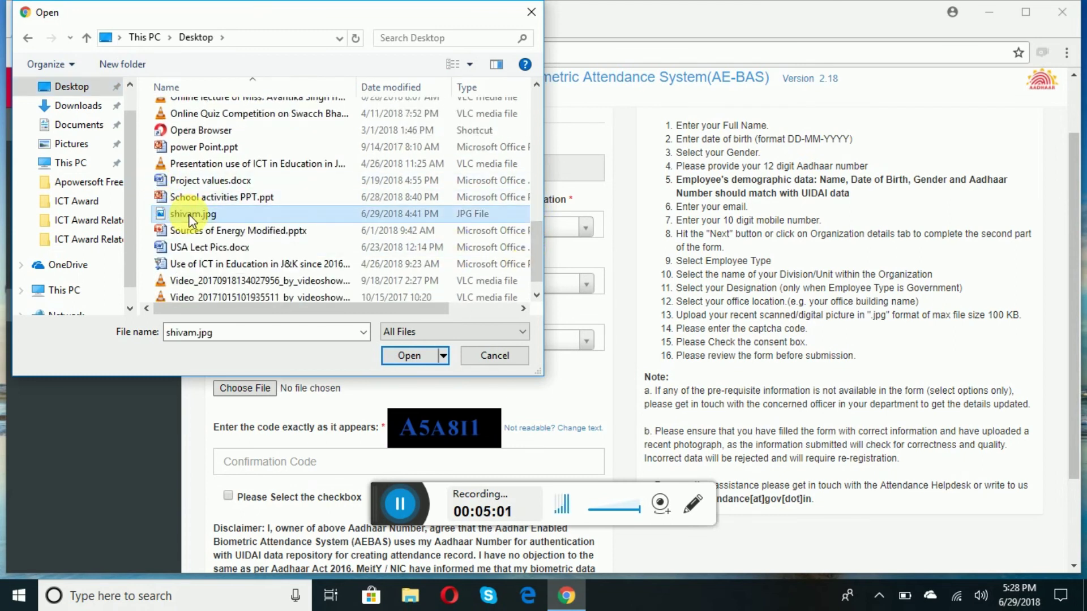
left_click(410, 356)
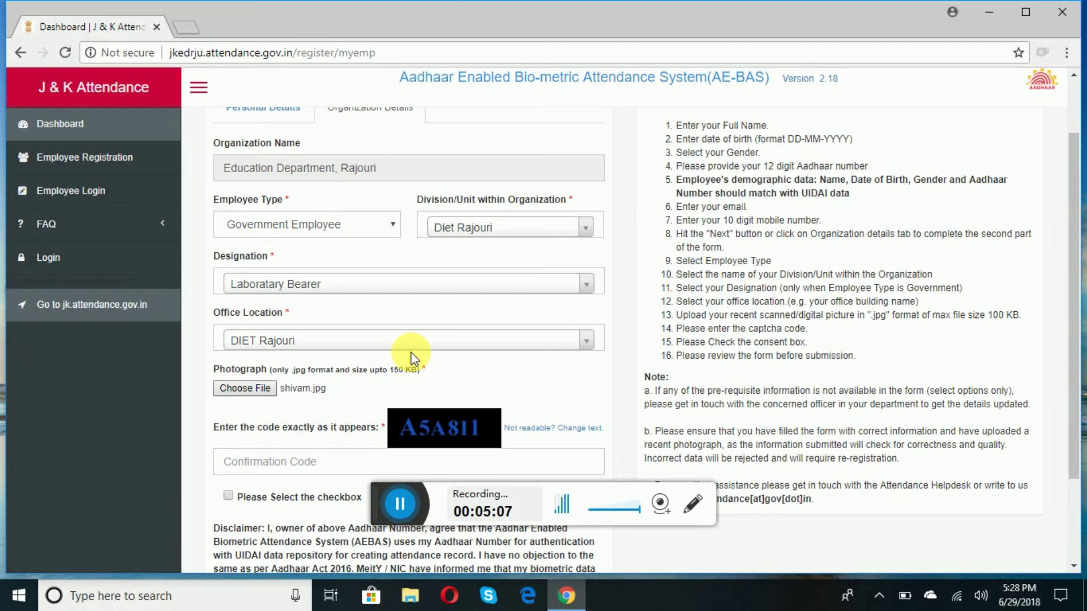
- Enter the captcha code, accept the Aadhaar consent disclaimer and submit the registration
left_click(281, 463)
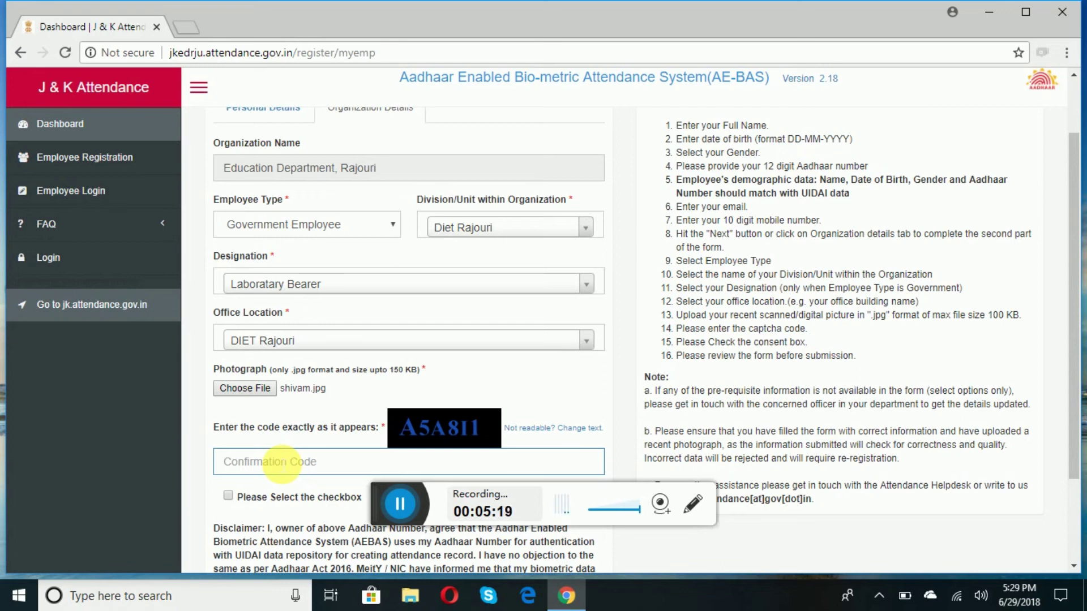
type("A")
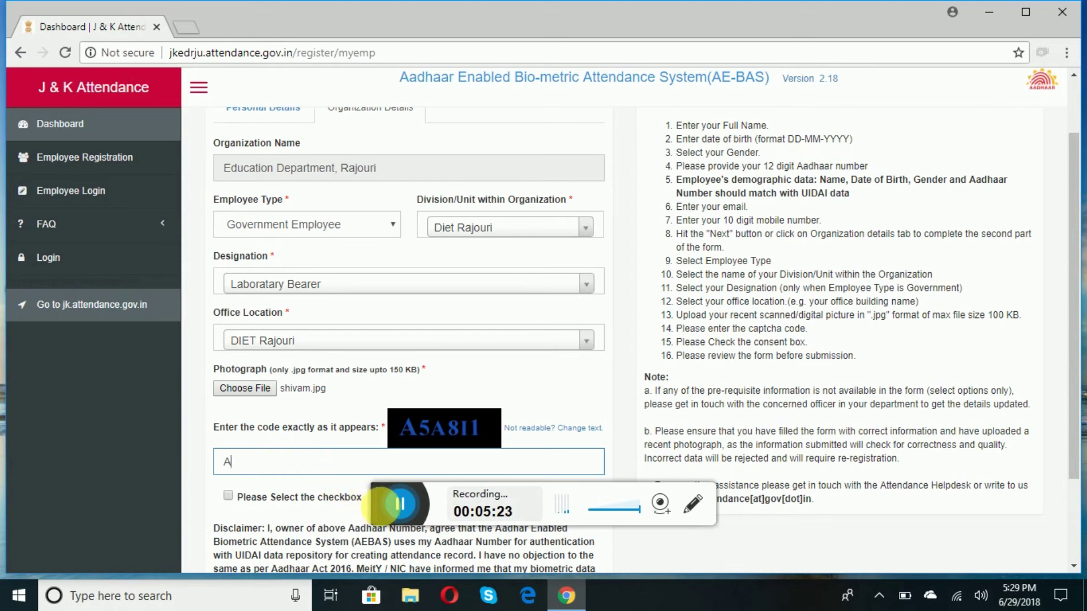
left_click(398, 505)
type("5A8I1")
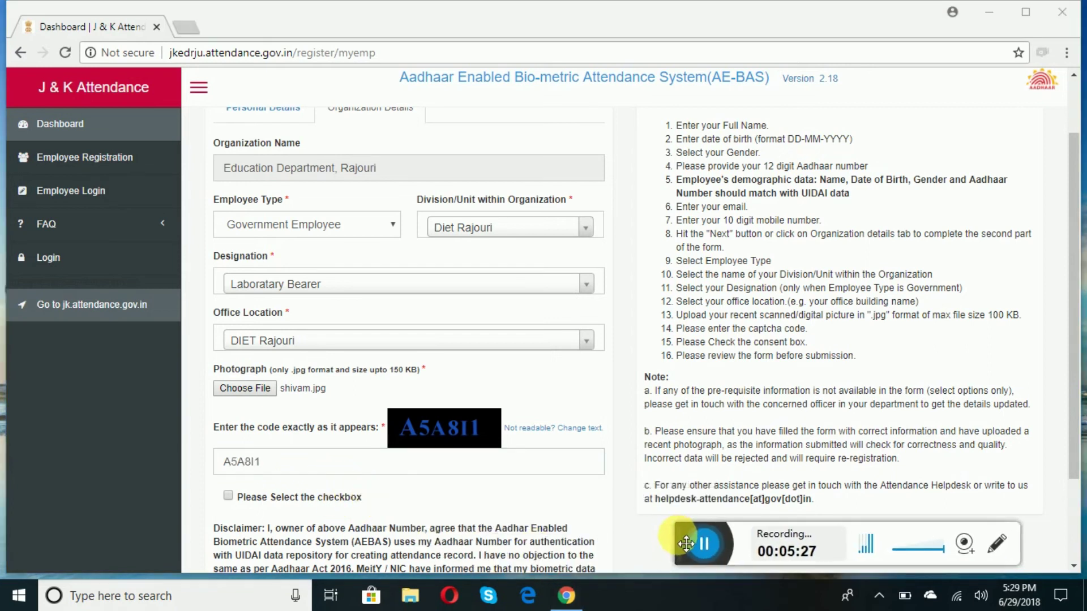
left_click(1075, 498)
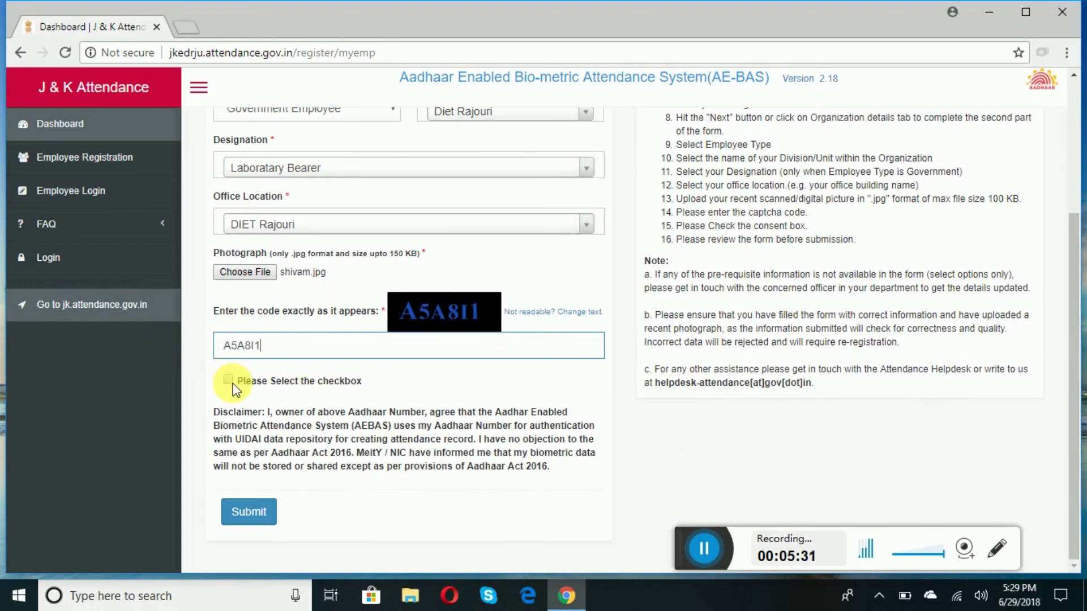
left_click(229, 380)
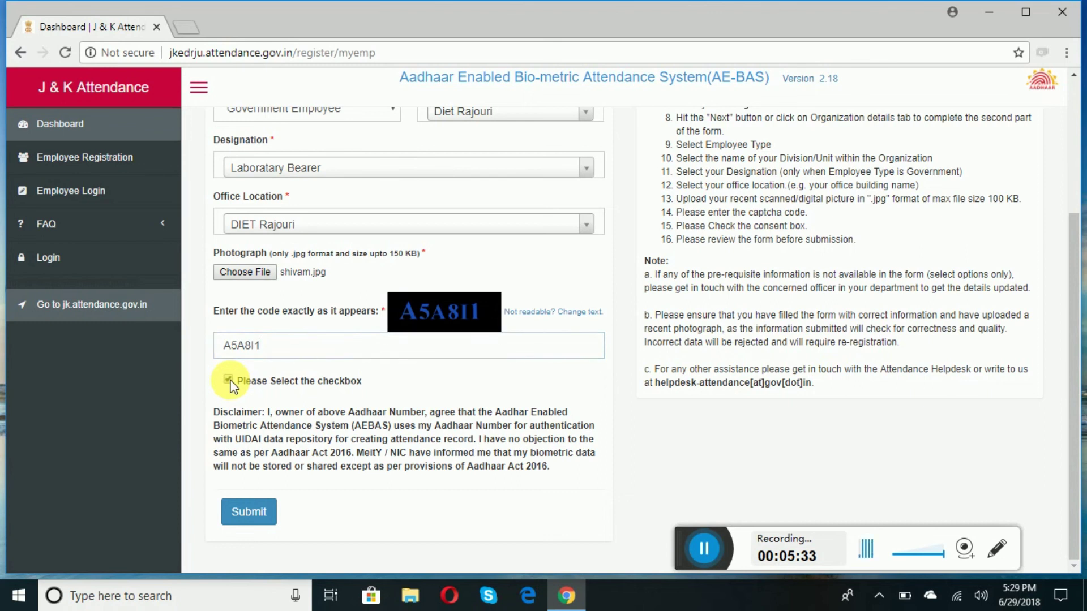
left_click(246, 518)
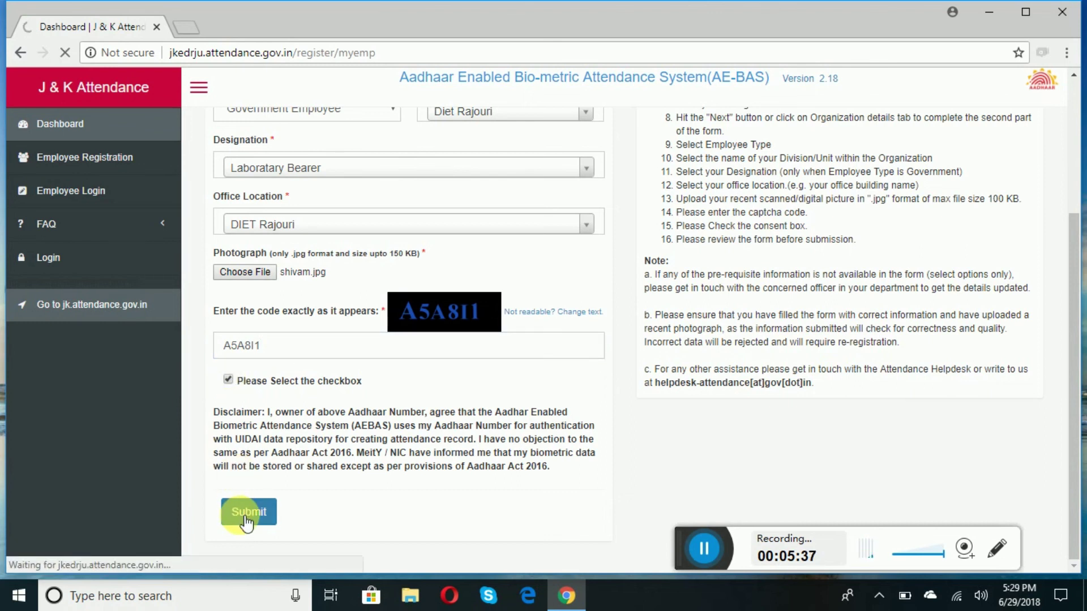